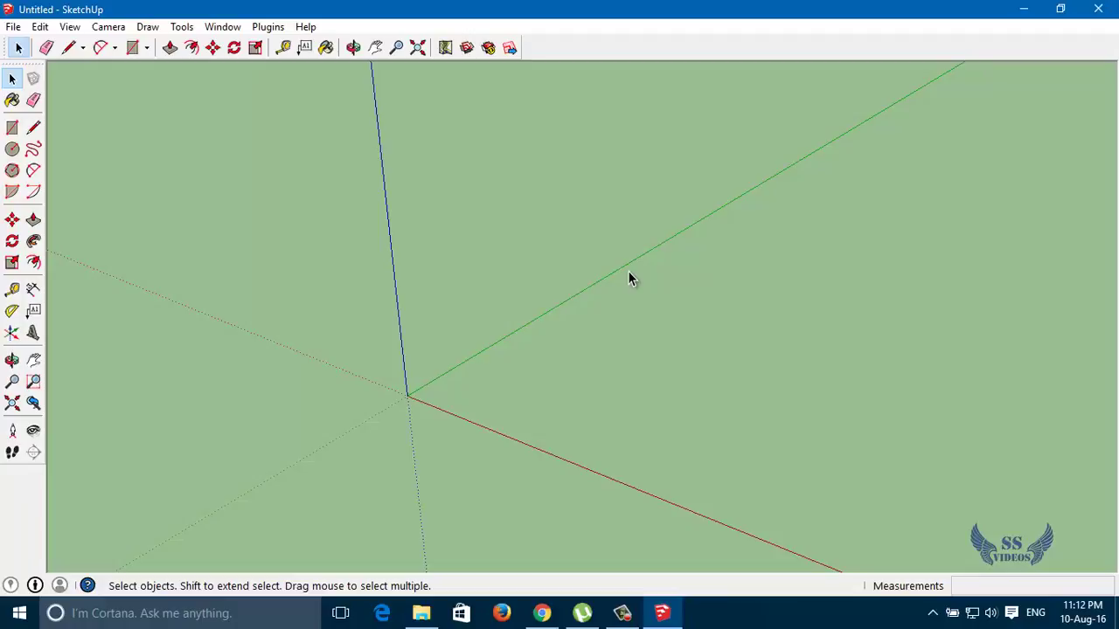
Step: Orbit the view of the empty ground plane and activate the Line tool
{"action": "key", "text": "o"}
{"action": "mouse_move", "coordinate": [601, 317]}
{"action": "left_mouse_down"}
{"action": "mouse_move", "coordinate": [742, 452]}
{"action": "mouse_move", "coordinate": [647, 400]}
{"action": "mouse_move", "coordinate": [522, 359]}
{"action": "mouse_move", "coordinate": [554, 389]}
{"action": "mouse_move", "coordinate": [586, 400]}
{"action": "mouse_move", "coordinate": [595, 390]}
{"action": "mouse_move", "coordinate": [469, 382]}
{"action": "mouse_move", "coordinate": [461, 371]}
{"action": "left_mouse_up"}
{"action": "key", "text": "h"}
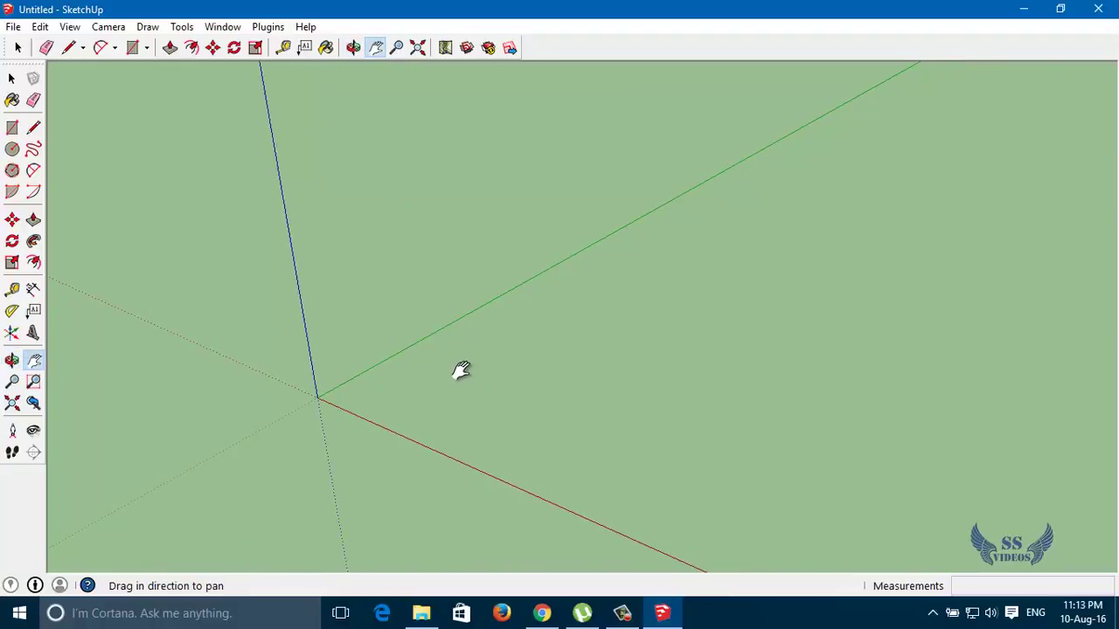
{"action": "key", "text": "space"}
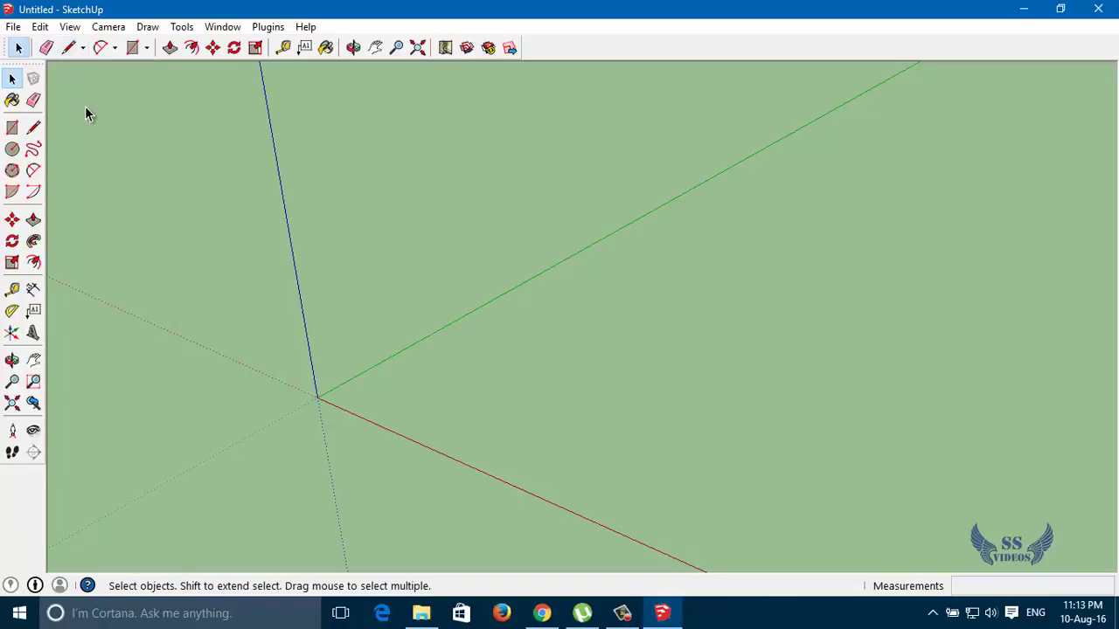
{"action": "key", "text": "l"}
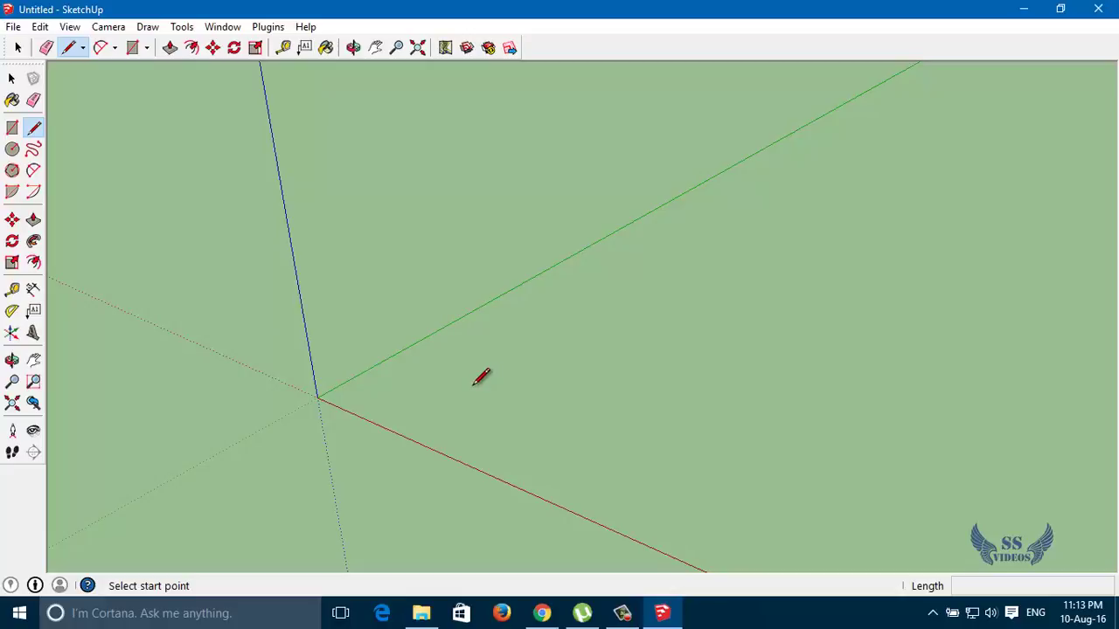
Step: Draw a five-cornered outline on the ground and close it at the start into a face
{"action": "left_click", "coordinate": [486, 416]}
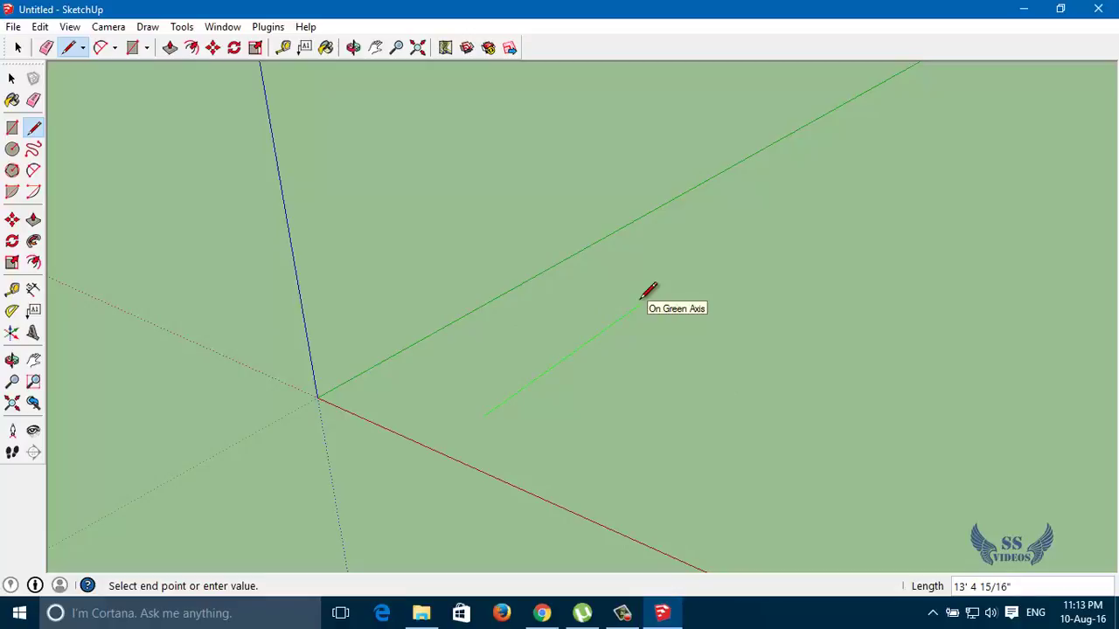
{"action": "left_click", "coordinate": [641, 301]}
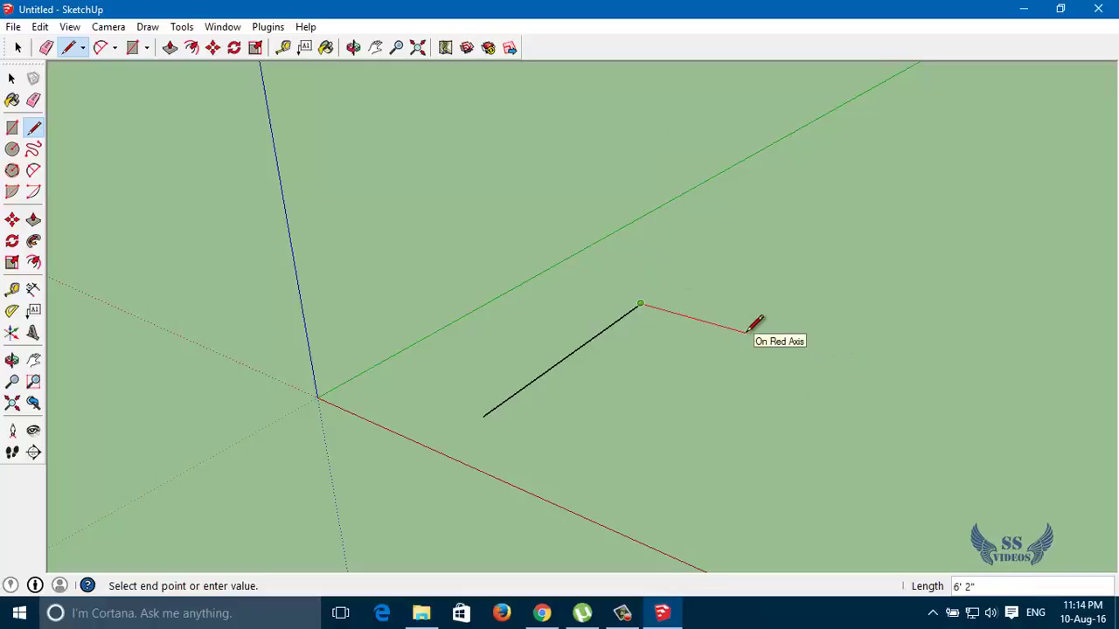
{"action": "key", "text": "Escape"}
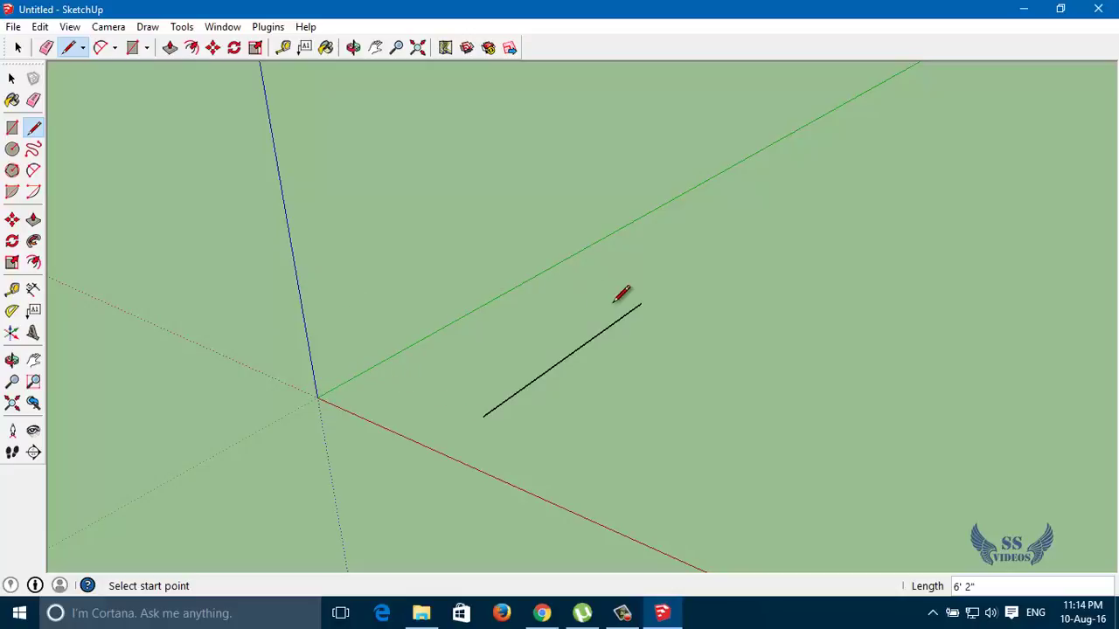
{"action": "left_click", "coordinate": [641, 303]}
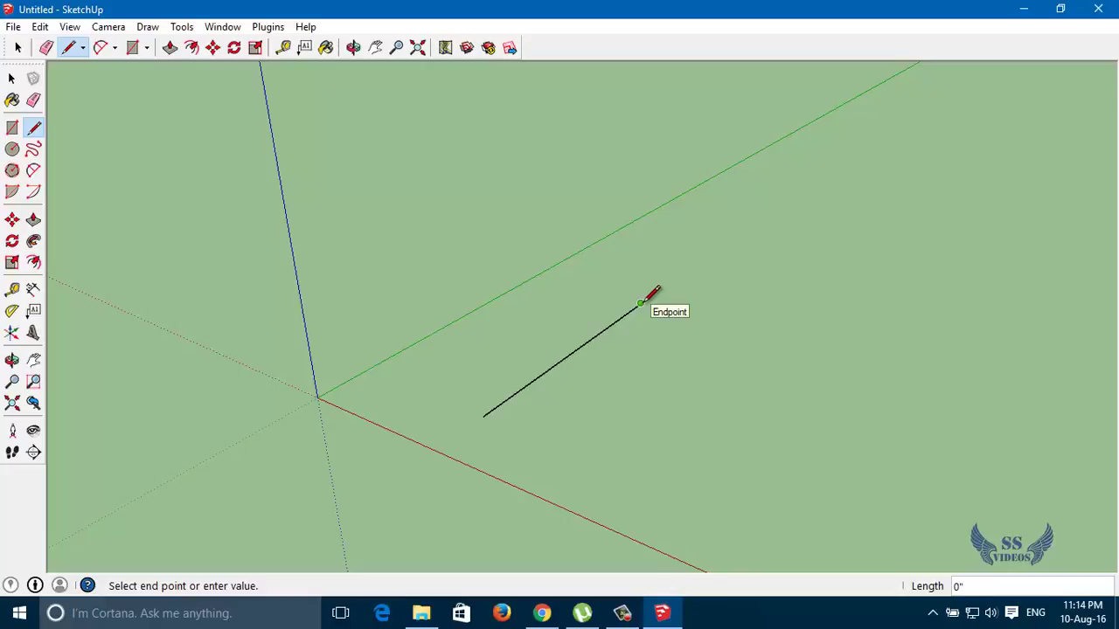
{"action": "left_click", "coordinate": [831, 356]}
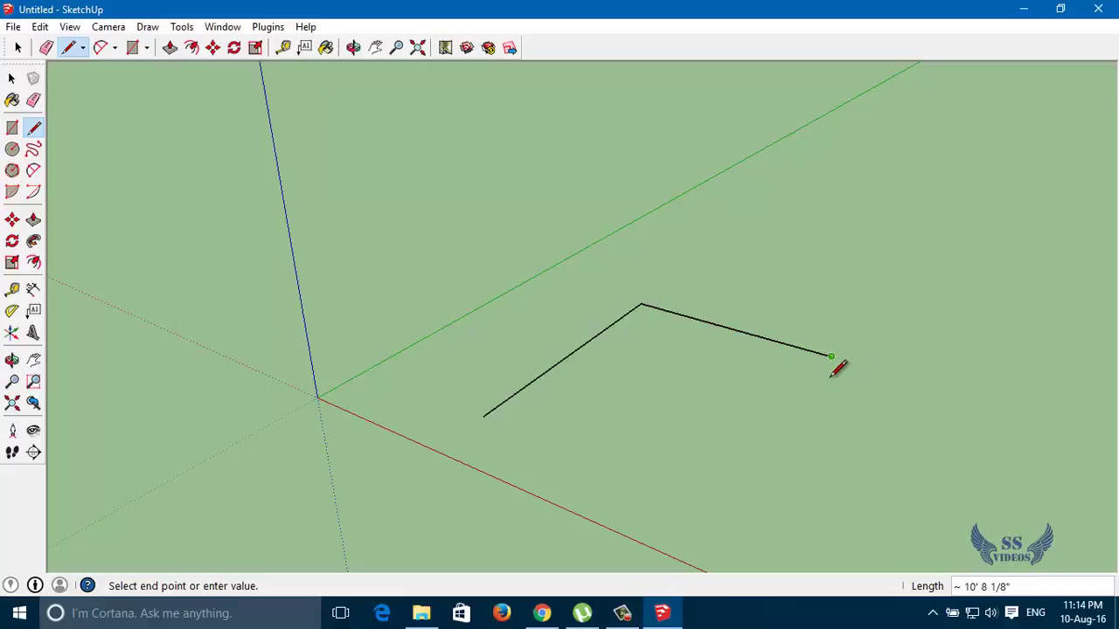
{"action": "left_click", "coordinate": [725, 488]}
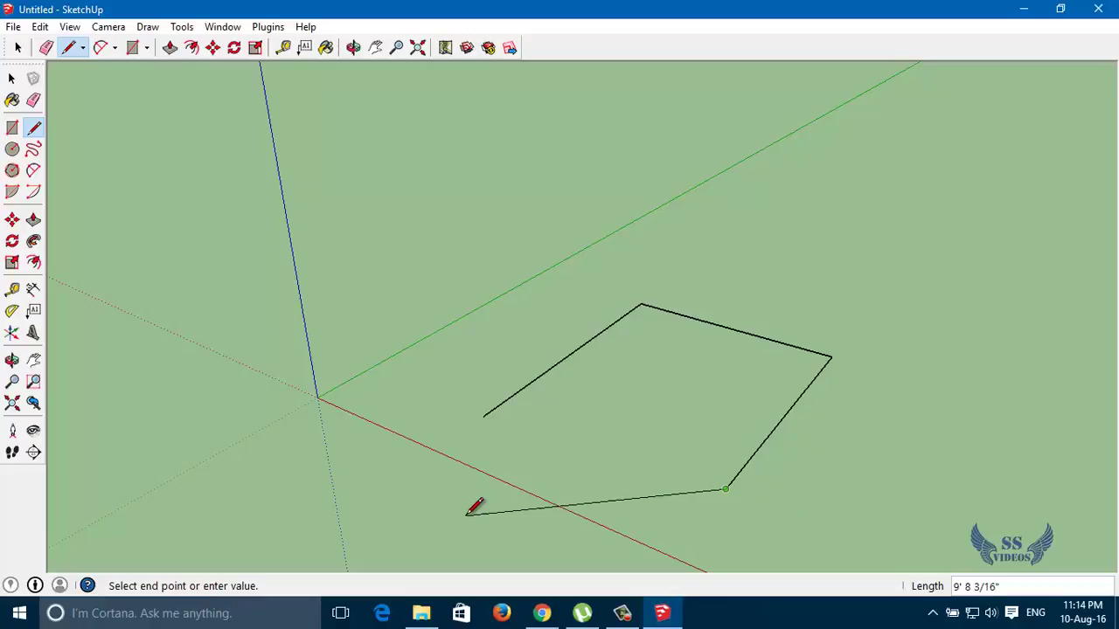
{"action": "left_click", "coordinate": [466, 514]}
{"action": "left_click", "coordinate": [484, 417]}
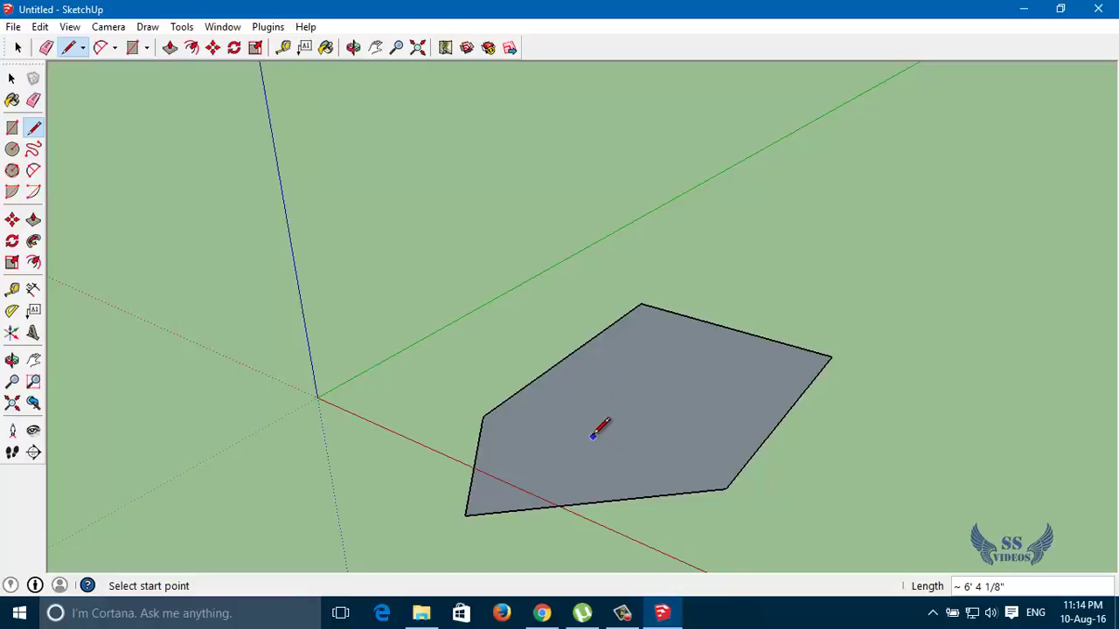
{"action": "key", "text": "space"}
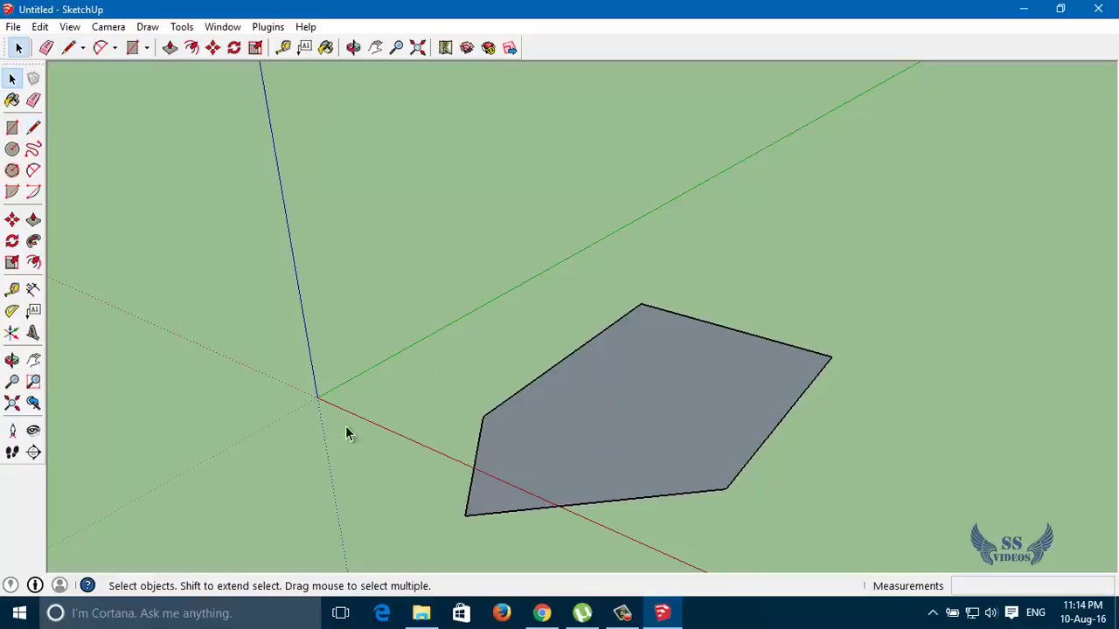
Step: Delete the pentagon and start a new line from a fresh ground point
{"action": "left_click", "coordinate": [605, 417]}
{"action": "key", "text": "Delete"}
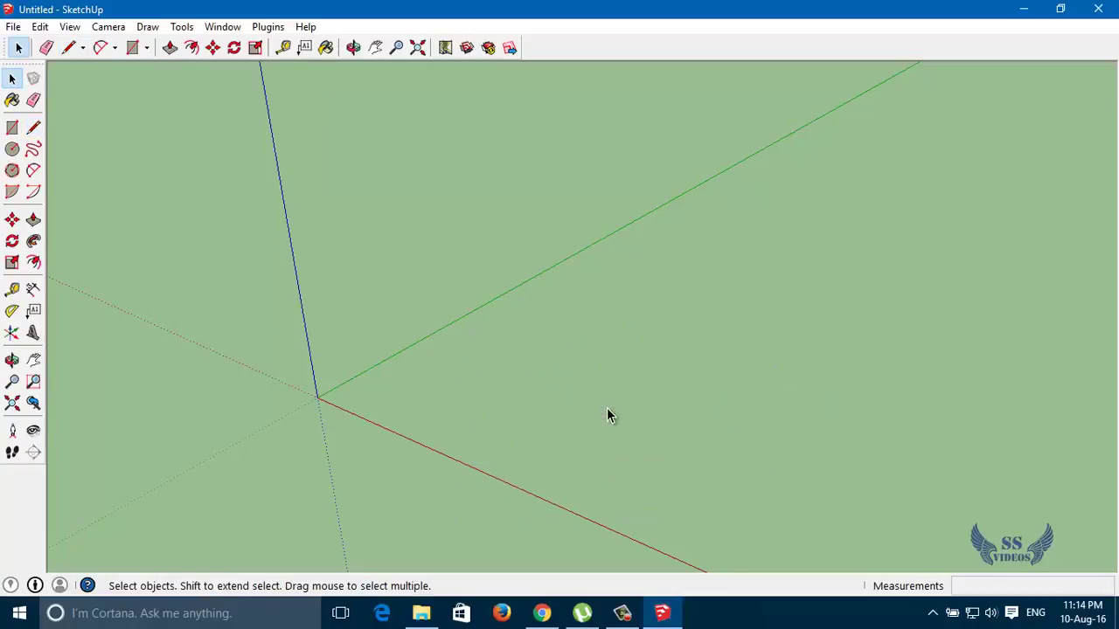
{"action": "key", "text": "l"}
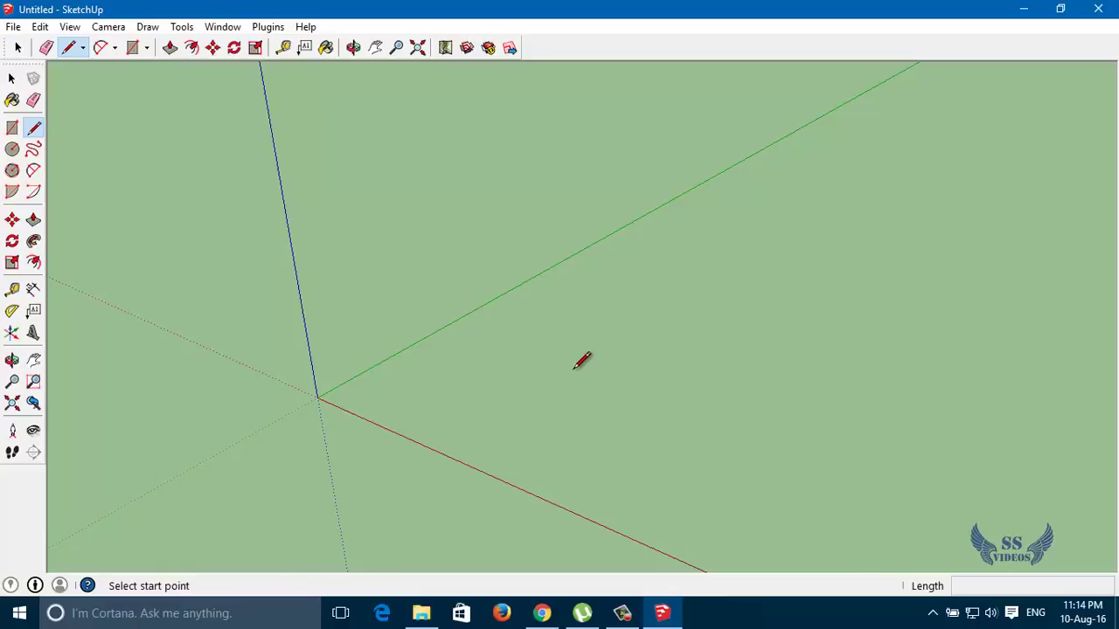
{"action": "left_click", "coordinate": [570, 368]}
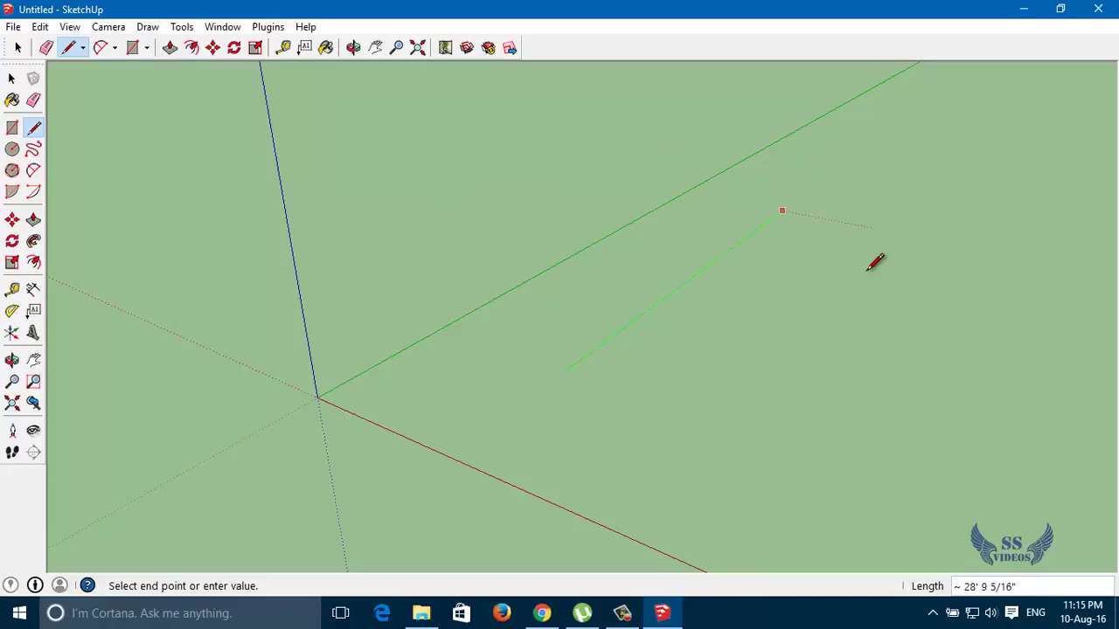
Step: Add the zigzag's remaining corners, close it at the start, then triple-click to select it
{"action": "left_click", "coordinate": [779, 212]}
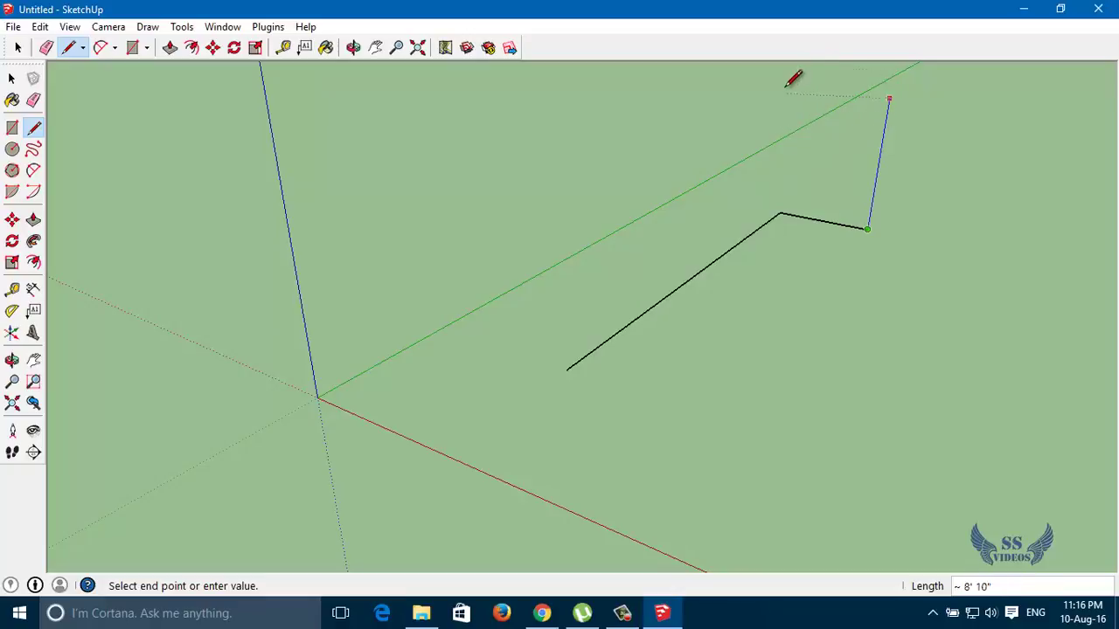
{"action": "left_click", "coordinate": [795, 144]}
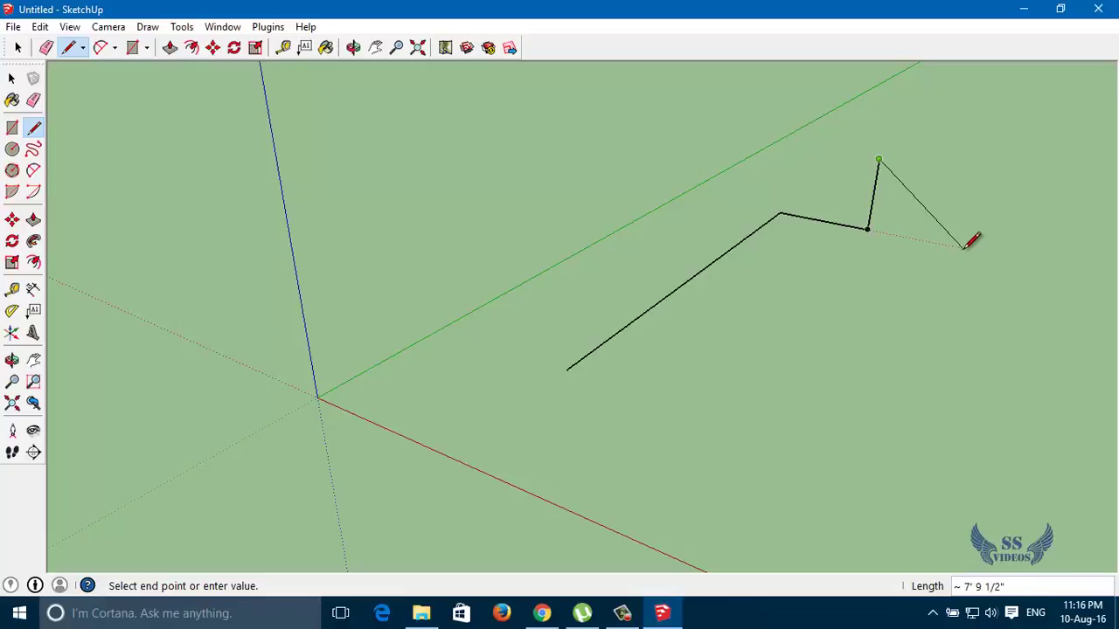
{"action": "left_click", "coordinate": [963, 171]}
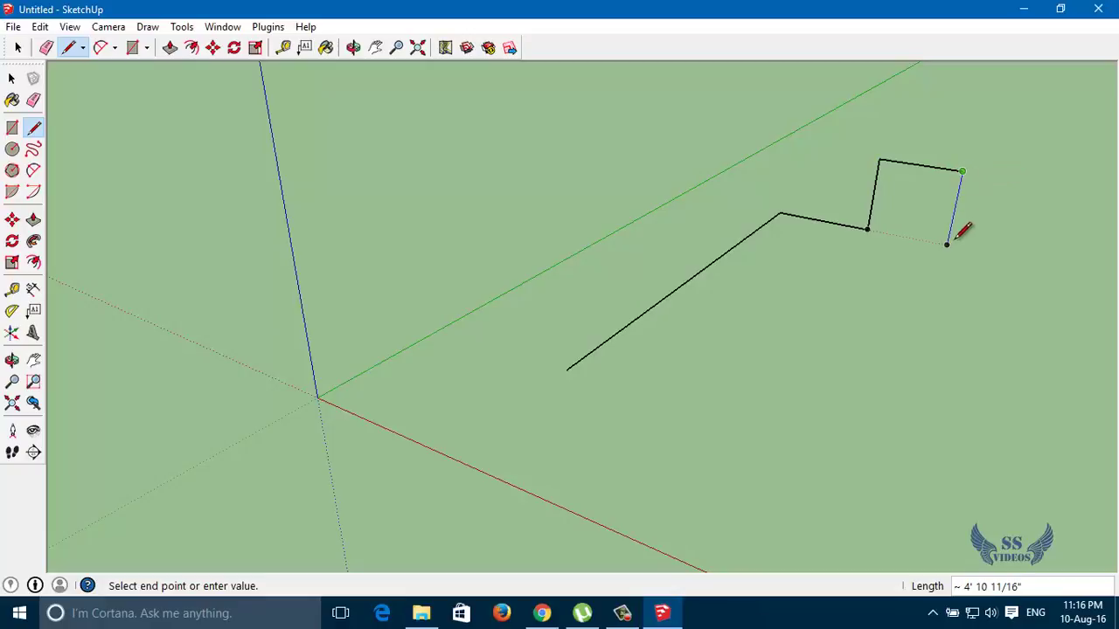
{"action": "left_click", "coordinate": [948, 245]}
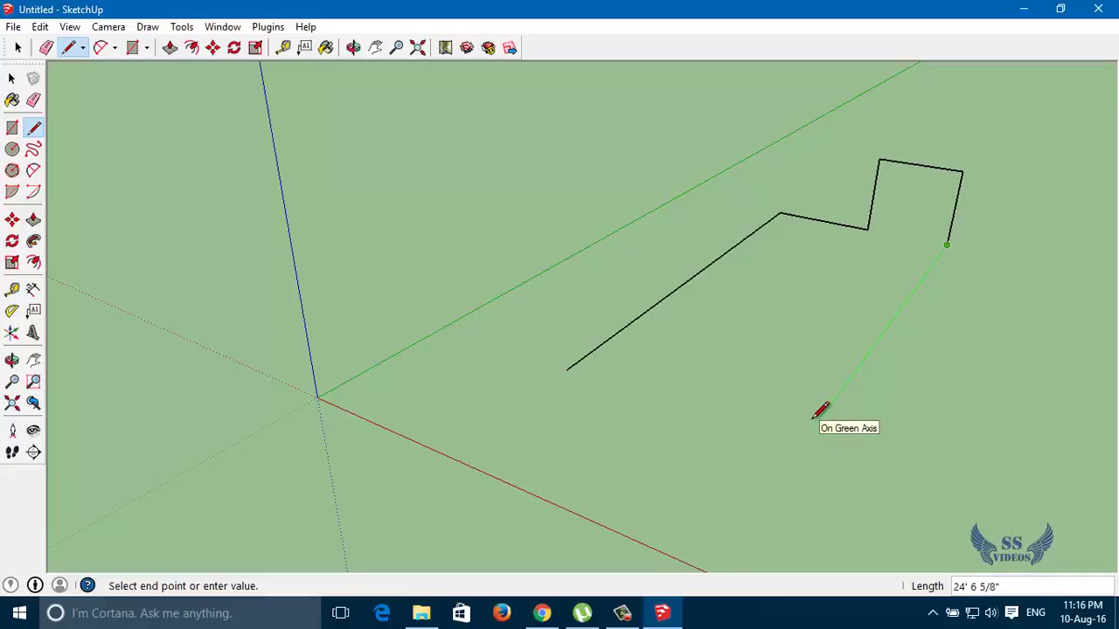
{"action": "left_click", "coordinate": [814, 426]}
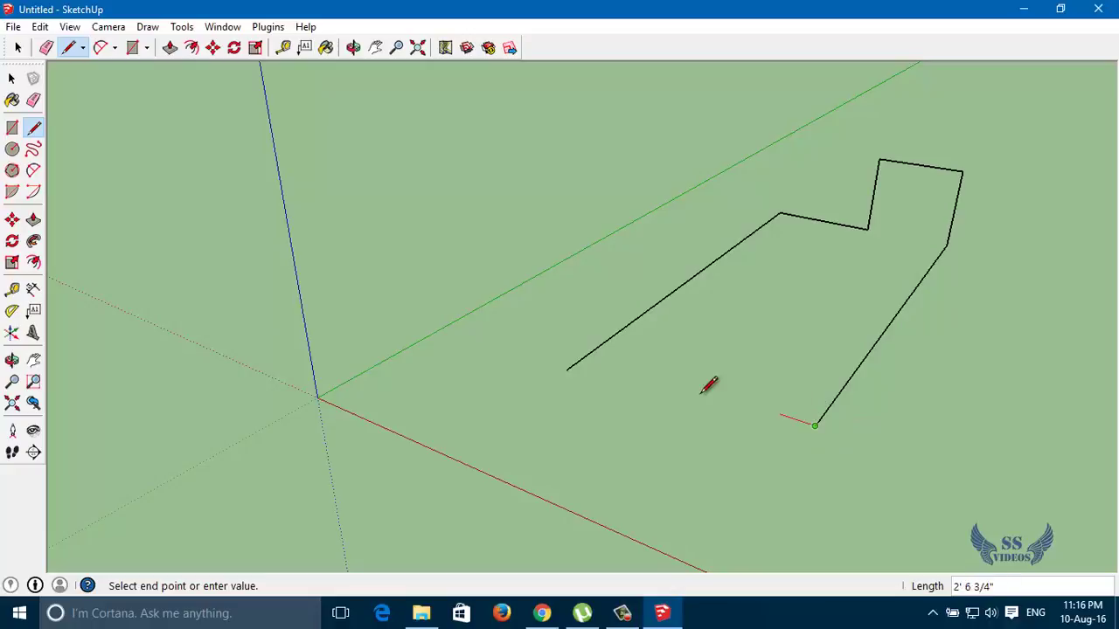
{"action": "left_click", "coordinate": [591, 352]}
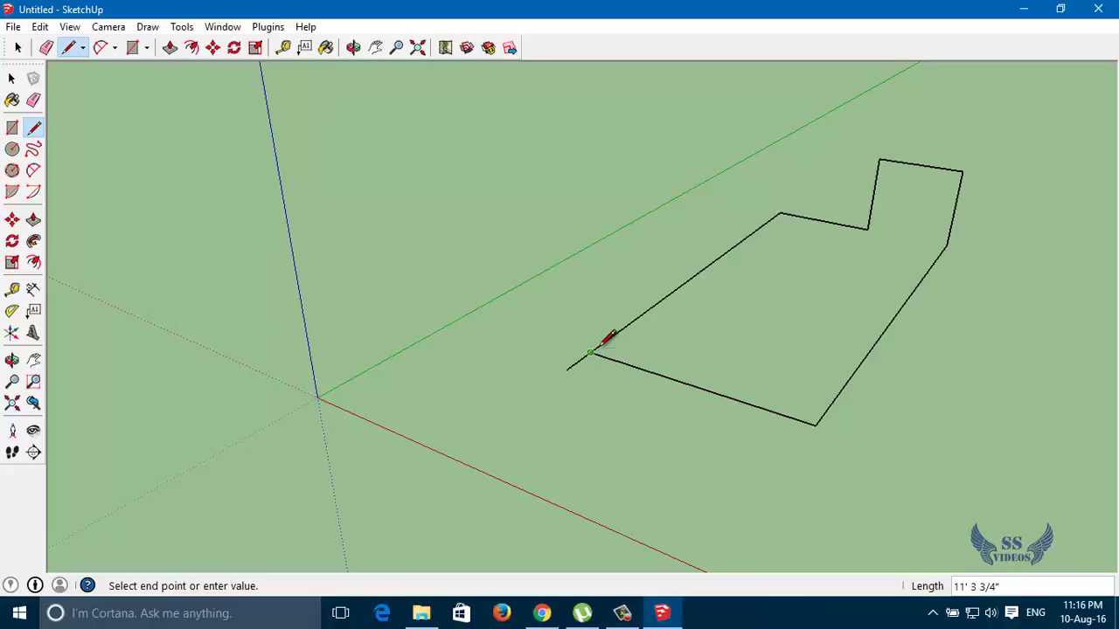
{"action": "left_click", "coordinate": [11, 79]}
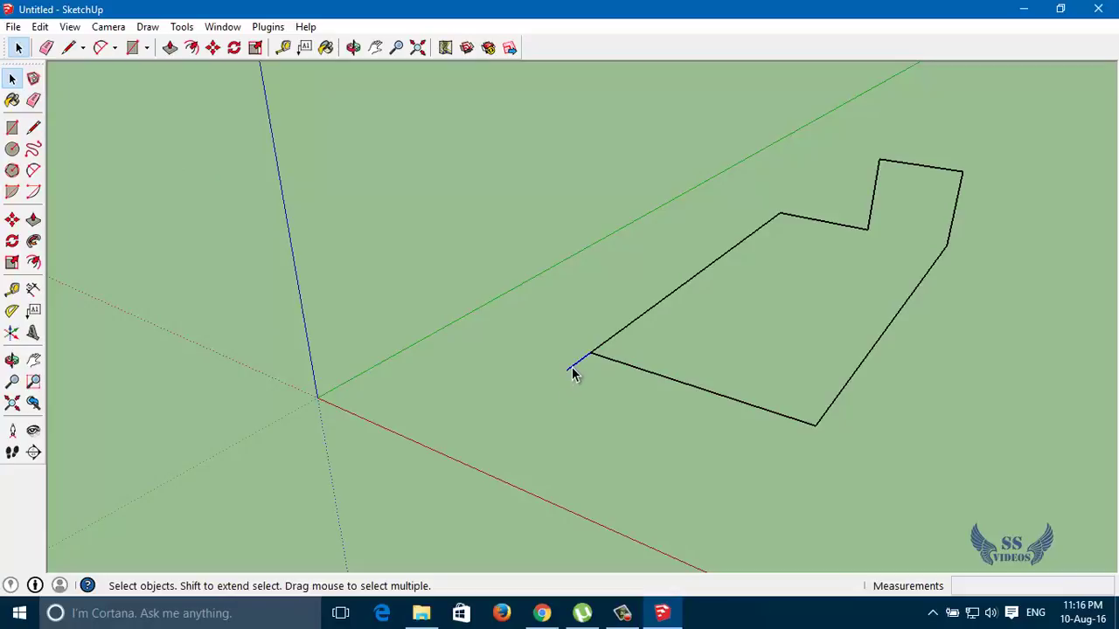
{"action": "triple_click", "coordinate": [867, 233]}
Step: Delete the zigzag outline and draw the first two edges of a new shape
{"action": "key", "text": "Delete"}
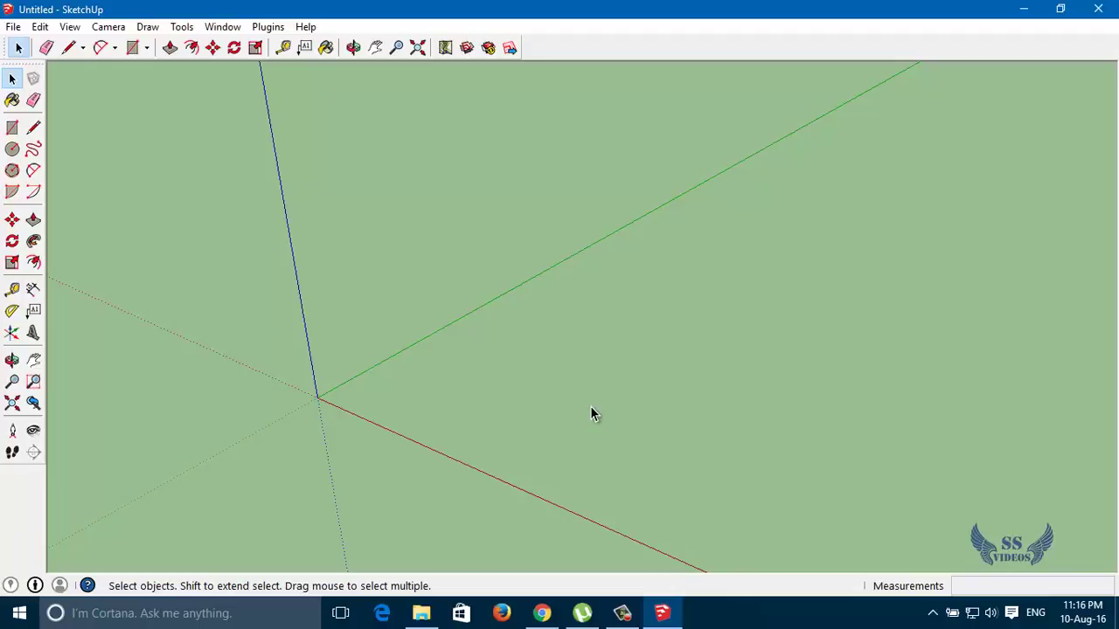
{"action": "key", "text": "l"}
{"action": "left_click", "coordinate": [526, 398]}
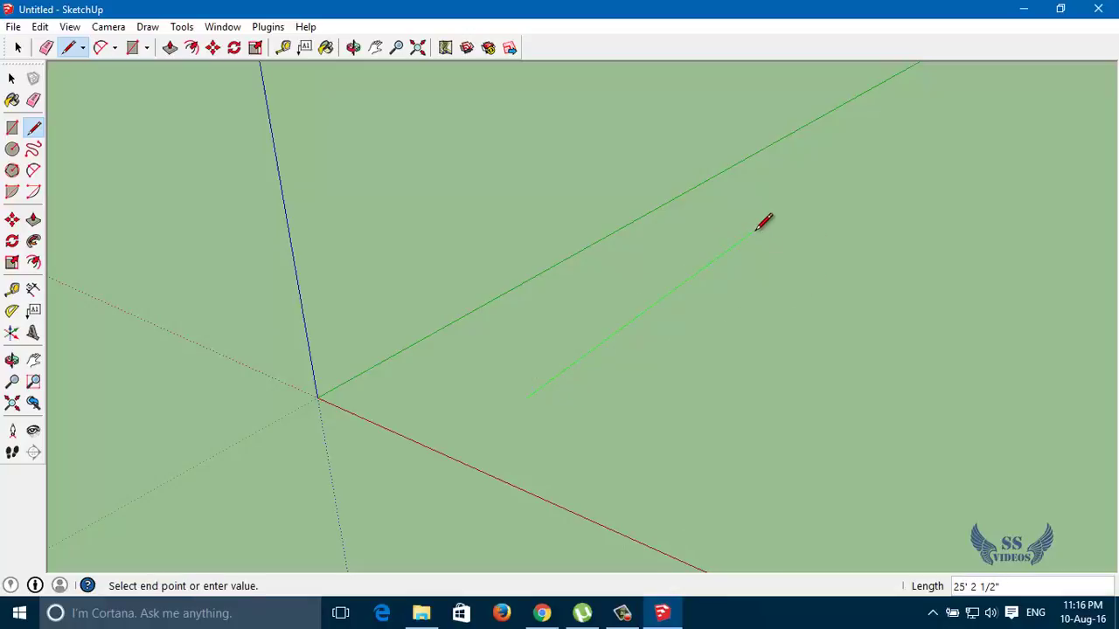
{"action": "left_click", "coordinate": [753, 232]}
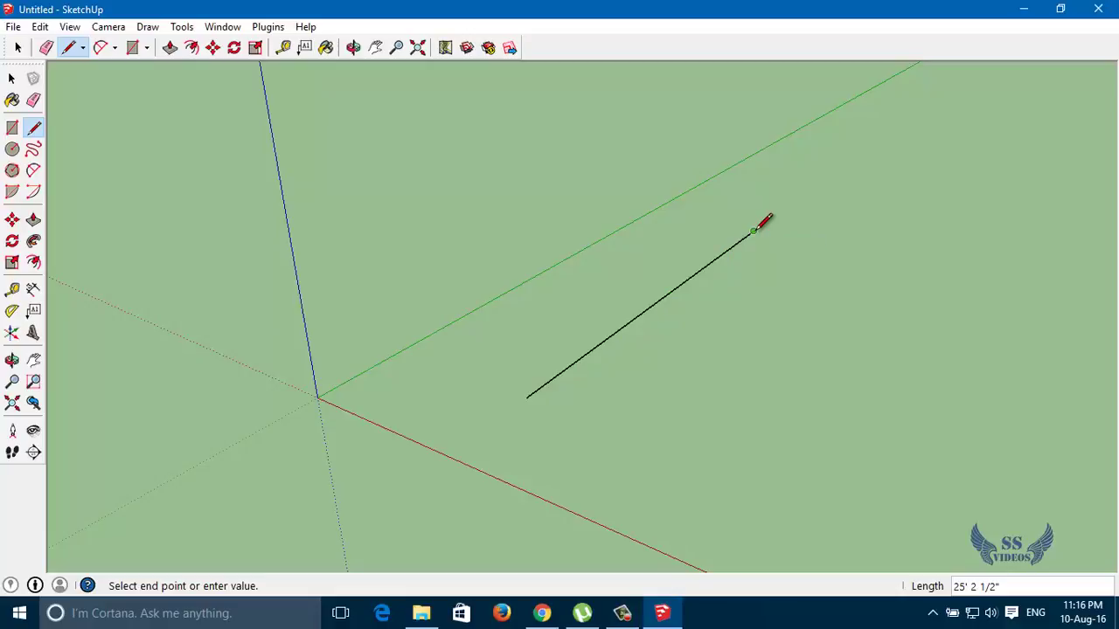
{"action": "left_click", "coordinate": [917, 265]}
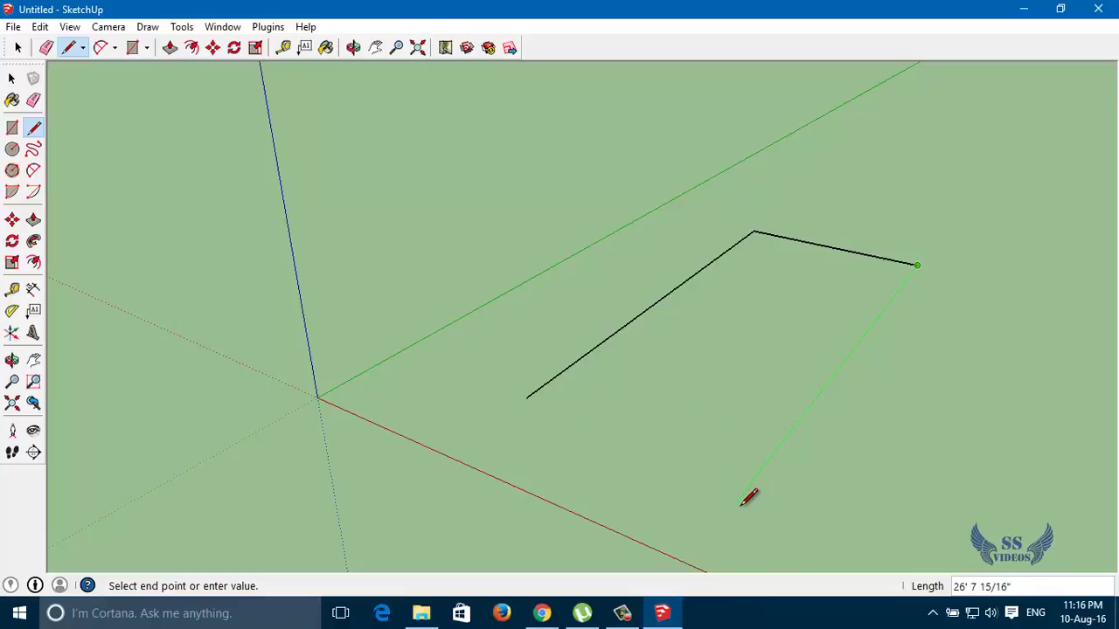
Step: Lock the next edge to the red axis and close the four-sided outline into a face
{"action": "key", "text": "Right"}
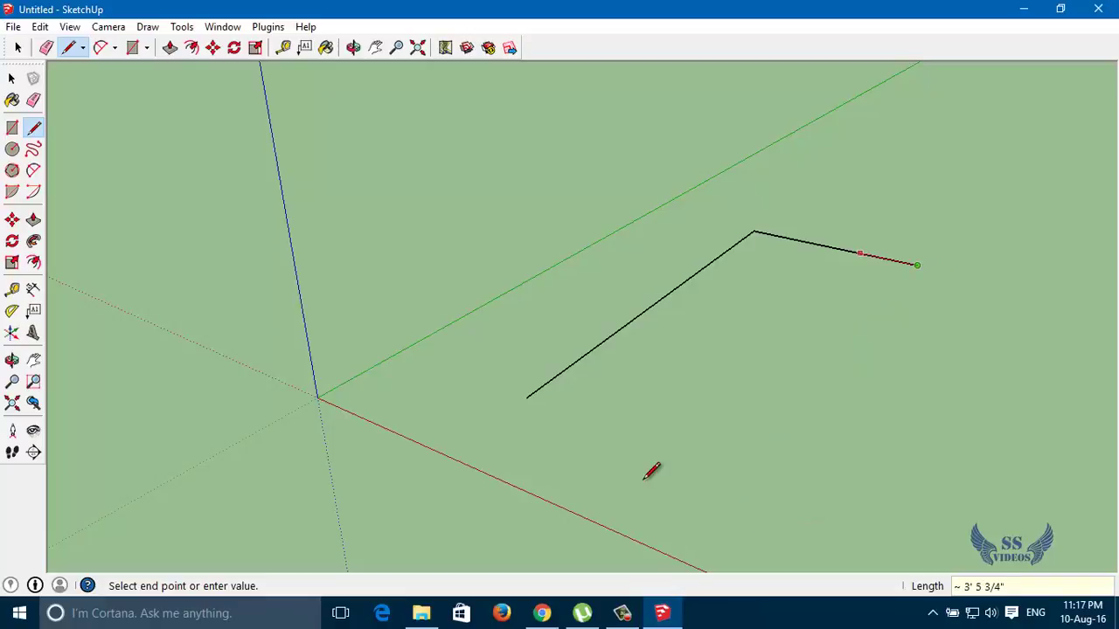
{"action": "key", "text": "Escape"}
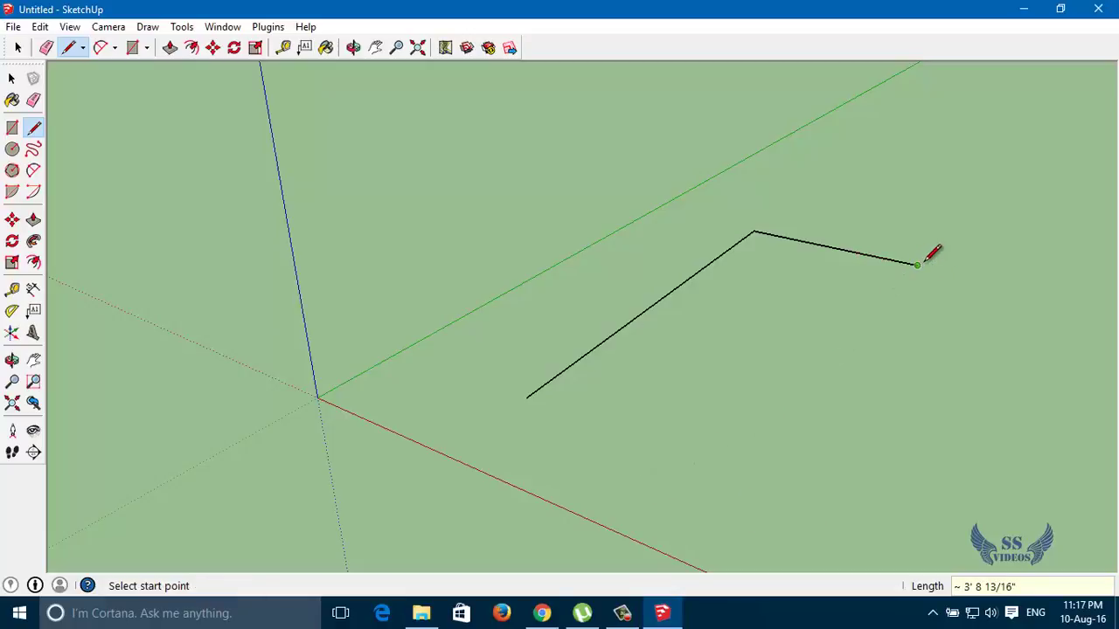
{"action": "left_click", "coordinate": [917, 265]}
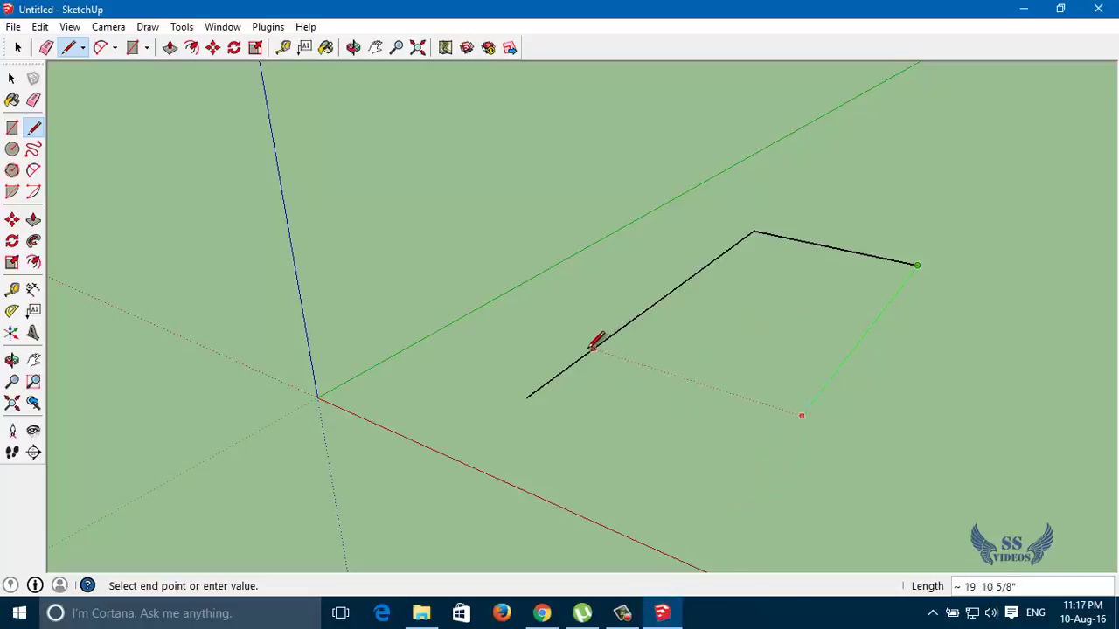
{"action": "left_click", "coordinate": [527, 397]}
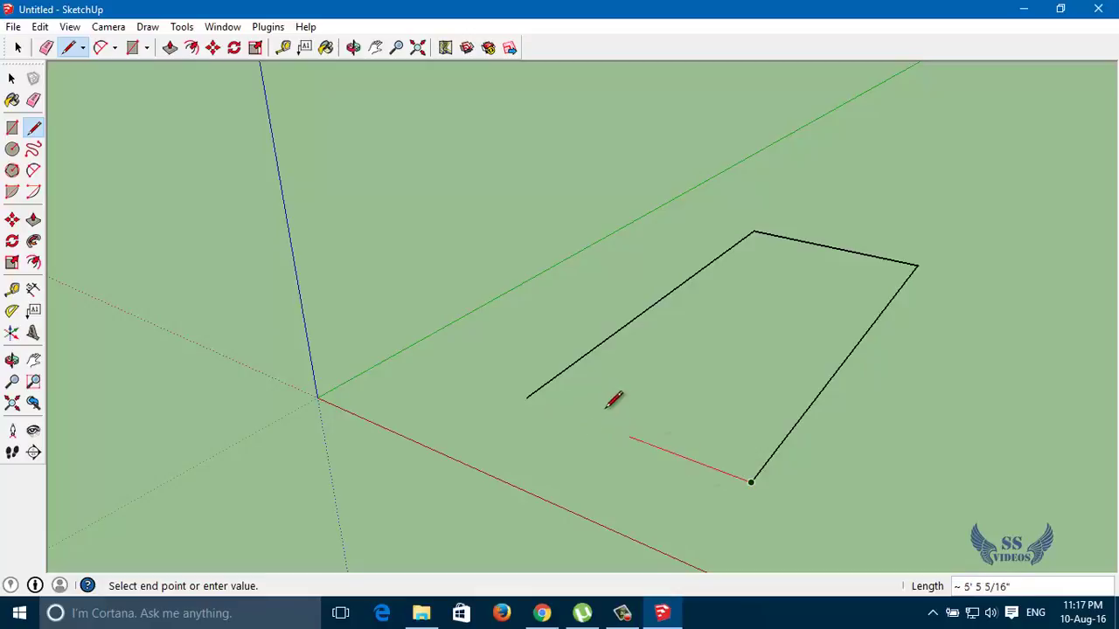
{"action": "left_click", "coordinate": [527, 398]}
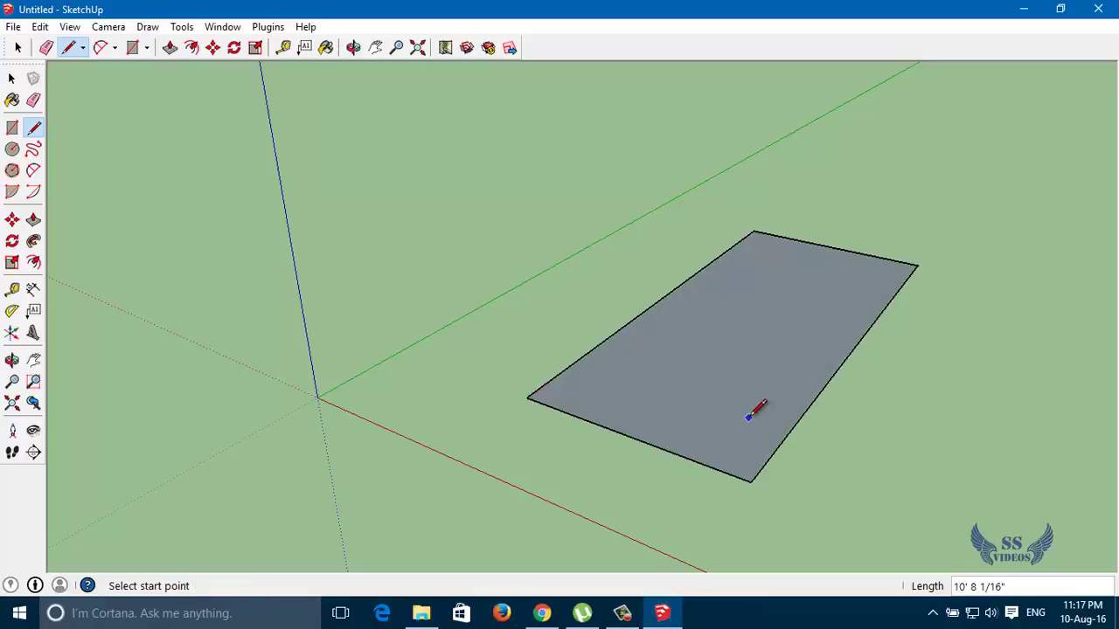
Step: Orbit around the four-sided face, then select it and delete it
{"action": "key", "text": "o"}
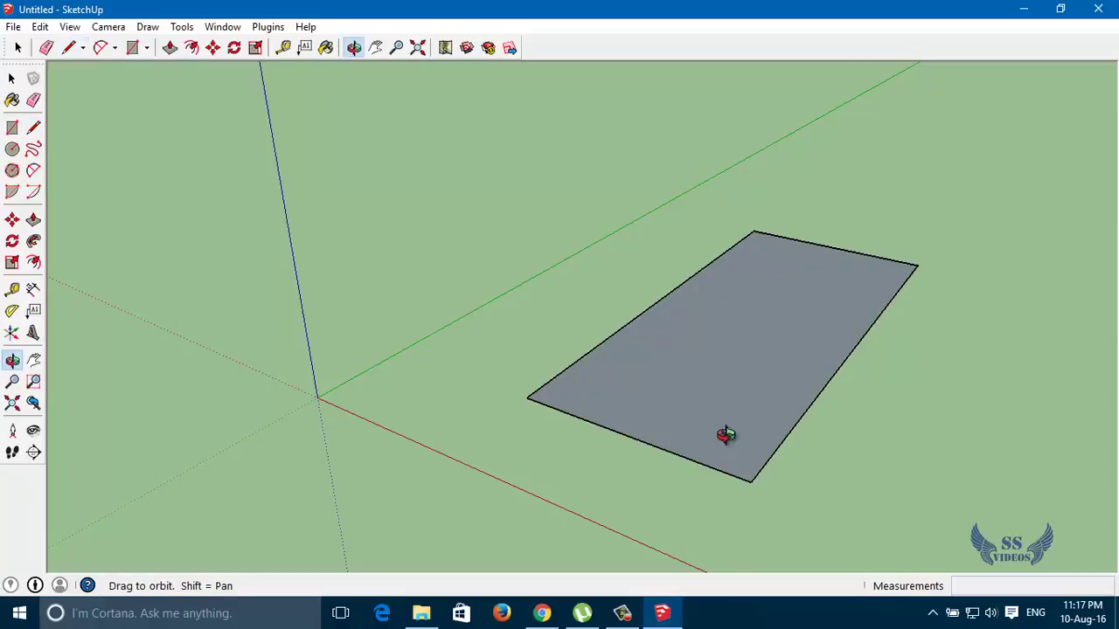
{"action": "mouse_move", "coordinate": [551, 375]}
{"action": "left_mouse_down"}
{"action": "mouse_move", "coordinate": [911, 404]}
{"action": "mouse_move", "coordinate": [252, 344]}
{"action": "mouse_move", "coordinate": [9, 336]}
{"action": "mouse_move", "coordinate": [287, 353]}
{"action": "mouse_move", "coordinate": [158, 357]}
{"action": "mouse_move", "coordinate": [505, 355]}
{"action": "mouse_move", "coordinate": [542, 438]}
{"action": "mouse_move", "coordinate": [394, 412]}
{"action": "mouse_move", "coordinate": [290, 347]}
{"action": "mouse_move", "coordinate": [169, 332]}
{"action": "mouse_move", "coordinate": [387, 388]}
{"action": "mouse_move", "coordinate": [697, 414]}
{"action": "mouse_move", "coordinate": [490, 382]}
{"action": "mouse_move", "coordinate": [302, 368]}
{"action": "mouse_move", "coordinate": [207, 376]}
{"action": "mouse_move", "coordinate": [723, 407]}
{"action": "mouse_move", "coordinate": [317, 191]}
{"action": "left_mouse_up"}
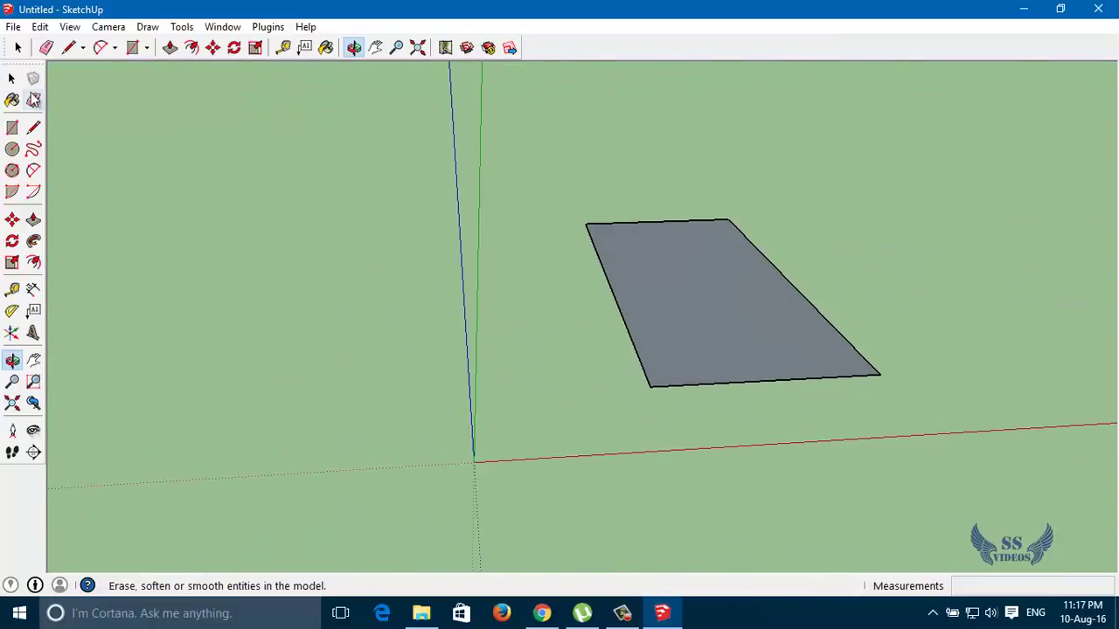
{"action": "left_click", "coordinate": [11, 78]}
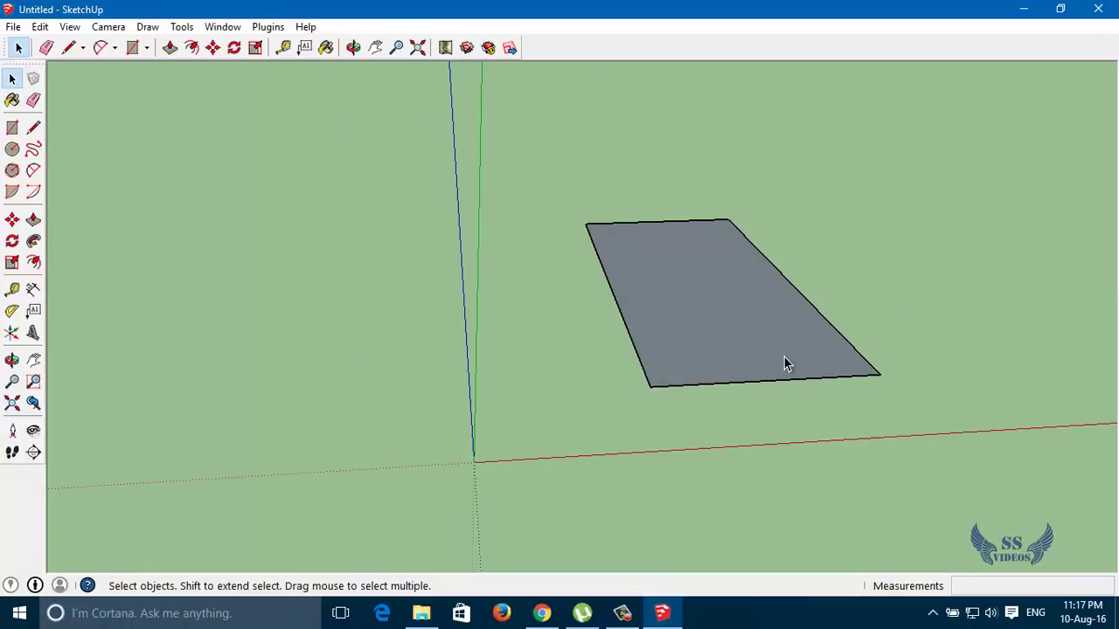
{"action": "left_click", "coordinate": [784, 358]}
{"action": "key", "text": "Delete"}
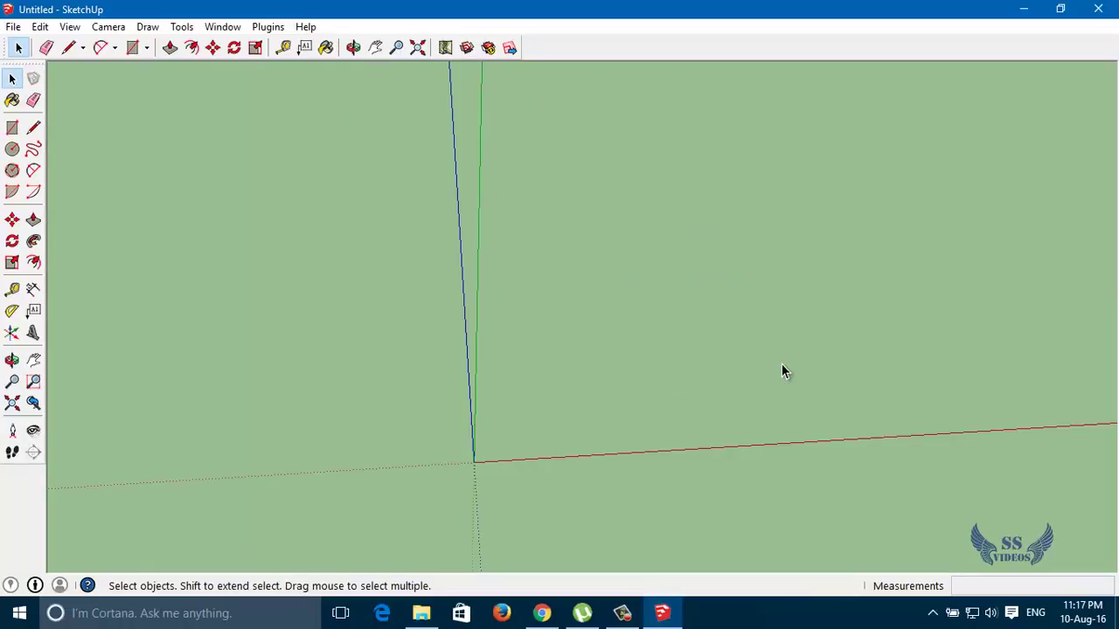